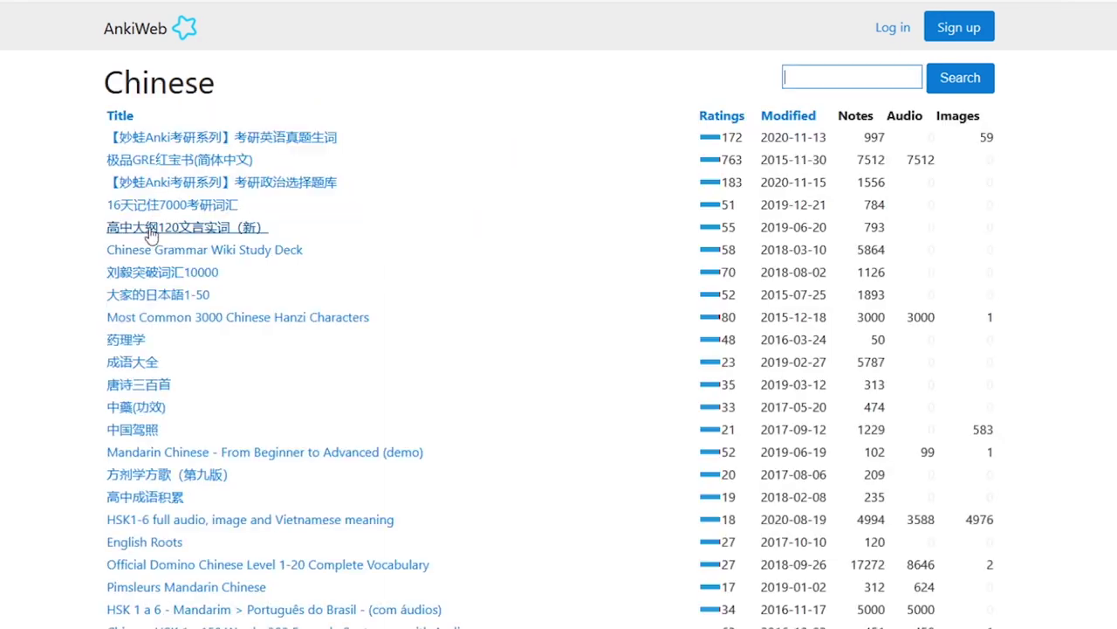
Scroll down through AnkiWeb's list of shared Chinese decks
{"action": "scroll", "coordinate": [292, 217], "scroll_direction": "down", "scroll_amount": 5}
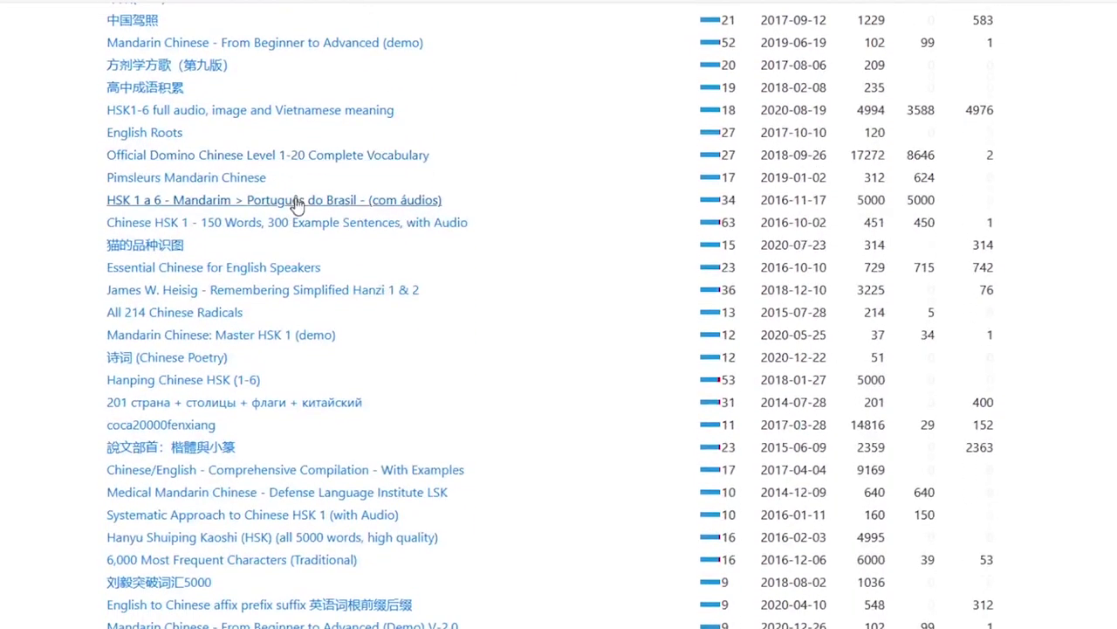
{"action": "scroll", "coordinate": [297, 204], "scroll_direction": "down", "scroll_amount": 8}
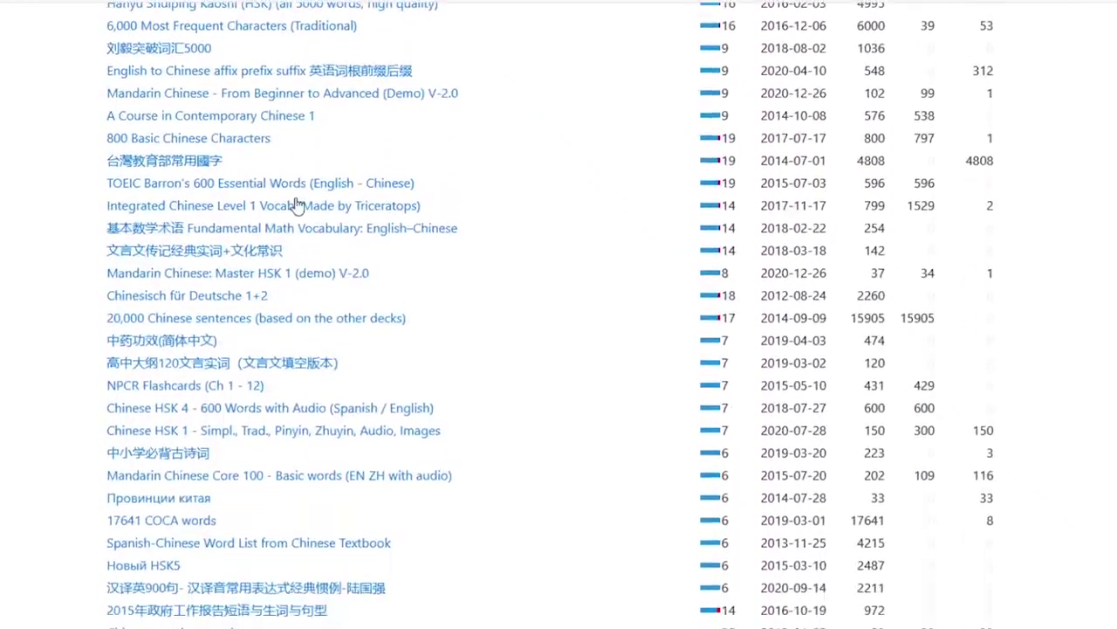
{"action": "scroll", "coordinate": [295, 204], "scroll_direction": "down", "scroll_amount": 5}
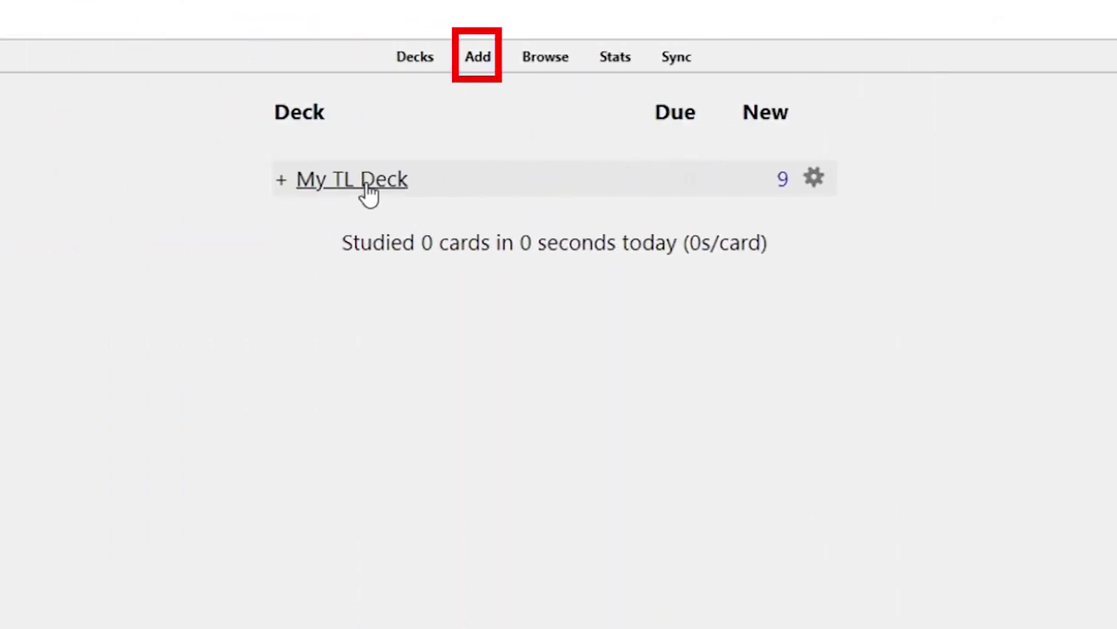
Open My TL Deck's overview and the Add cards window, moving it aside
{"action": "left_click", "coordinate": [368, 182]}
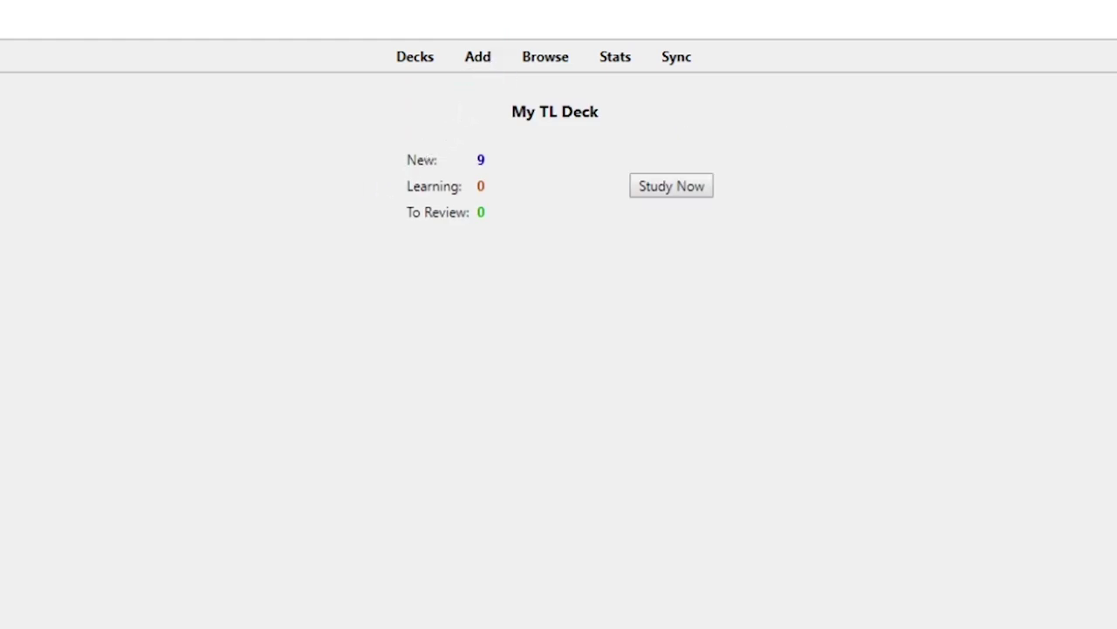
{"action": "key", "text": "a"}
{"action": "mouse_move", "coordinate": [624, 169]}
{"action": "left_mouse_down"}
{"action": "mouse_move", "coordinate": [556, 219]}
{"action": "mouse_move", "coordinate": [591, 230]}
{"action": "mouse_move", "coordinate": [598, 209]}
{"action": "left_mouse_up"}
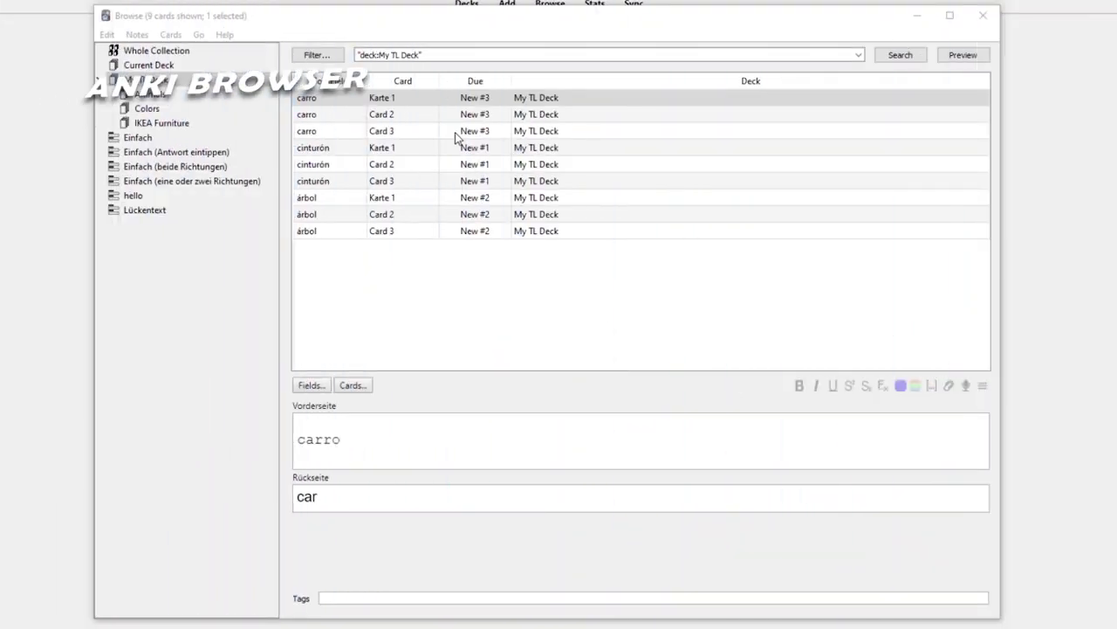
Inspect the carro, cinturón and árbol cards in the browser
{"action": "left_click", "coordinate": [461, 120]}
{"action": "left_click", "coordinate": [446, 131]}
{"action": "left_click", "coordinate": [446, 147]}
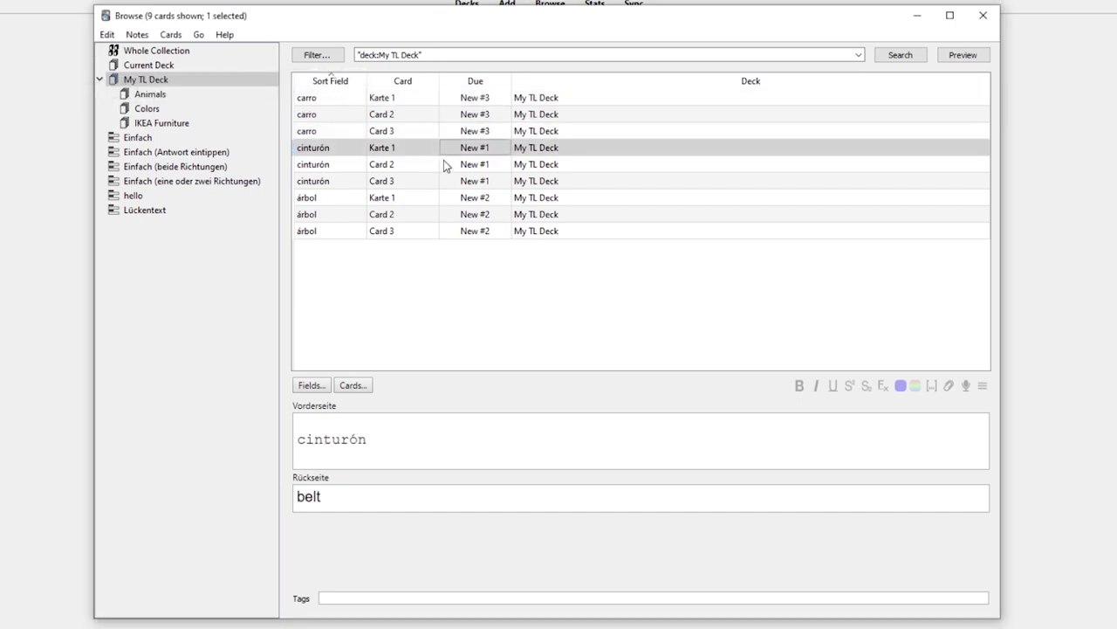
{"action": "left_click", "coordinate": [444, 166]}
{"action": "left_click", "coordinate": [426, 215]}
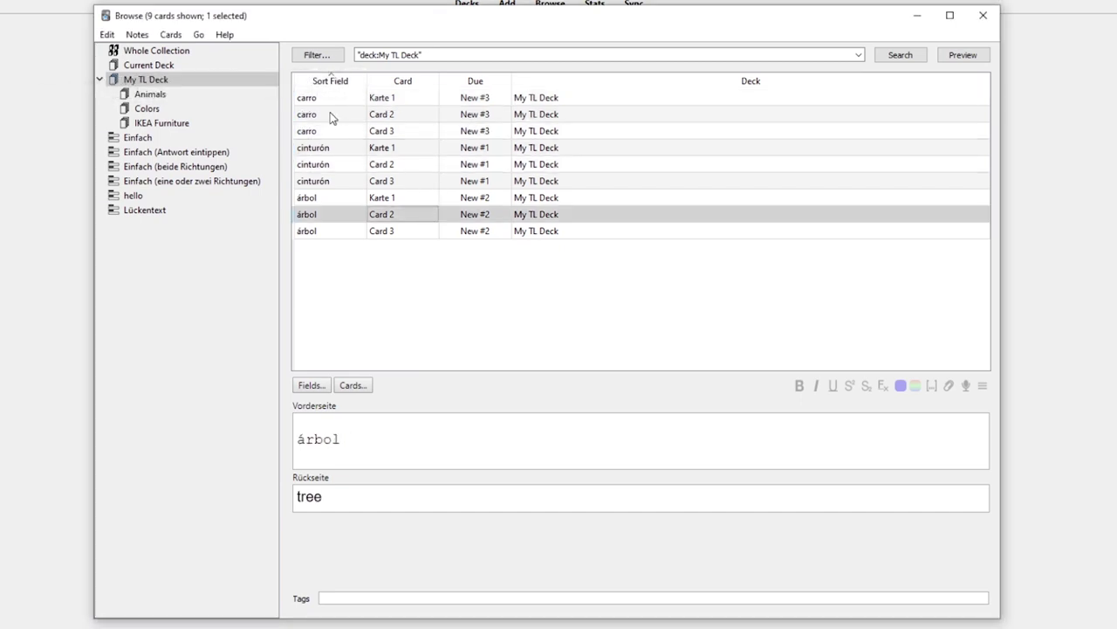
Filter by the Animals and IKEA Furniture subdecks, then list all My TL Deck cards again
{"action": "left_click", "coordinate": [153, 94]}
{"action": "left_click", "coordinate": [149, 126]}
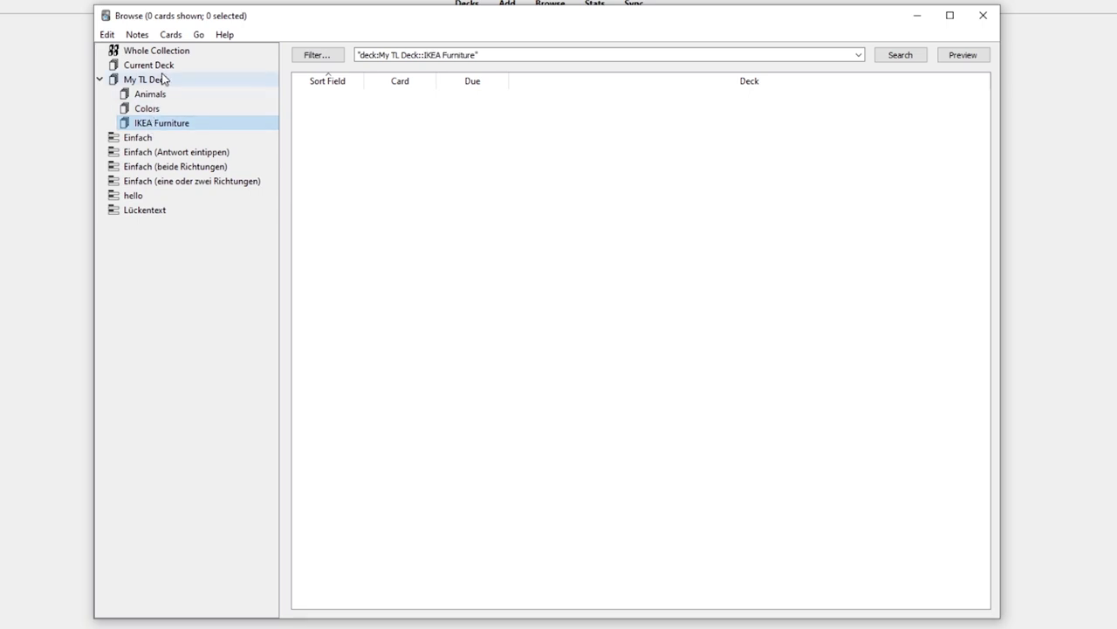
{"action": "left_click", "coordinate": [161, 80]}
{"action": "left_click", "coordinate": [402, 164]}
{"action": "left_click", "coordinate": [419, 130]}
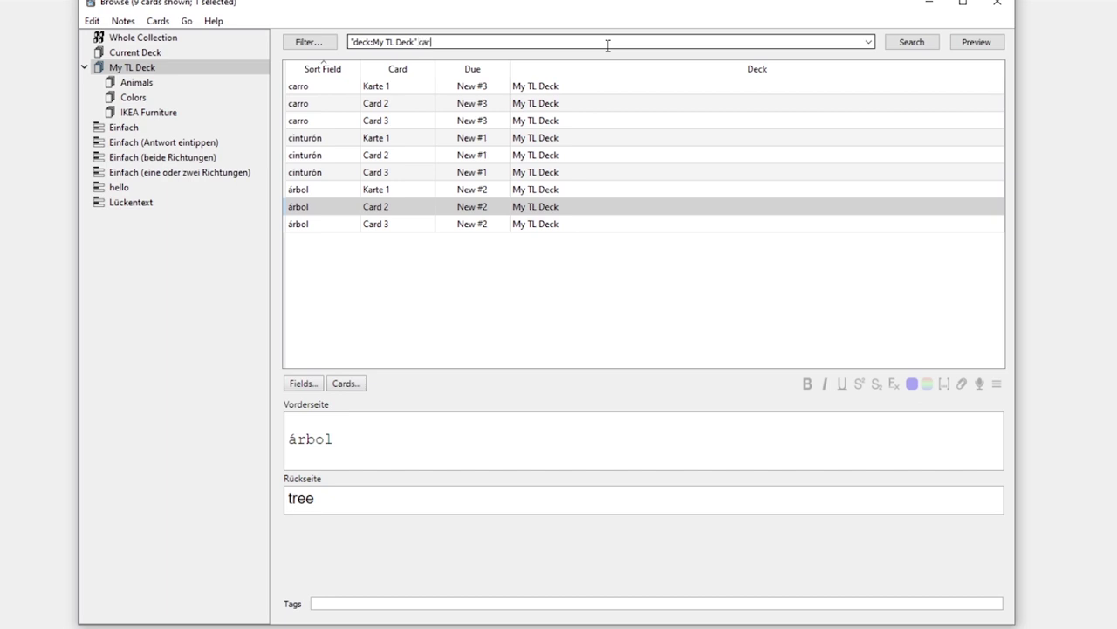
Search for carro, select all cards, and move them to My TL Deck::Animals
{"action": "key", "text": "Return"}
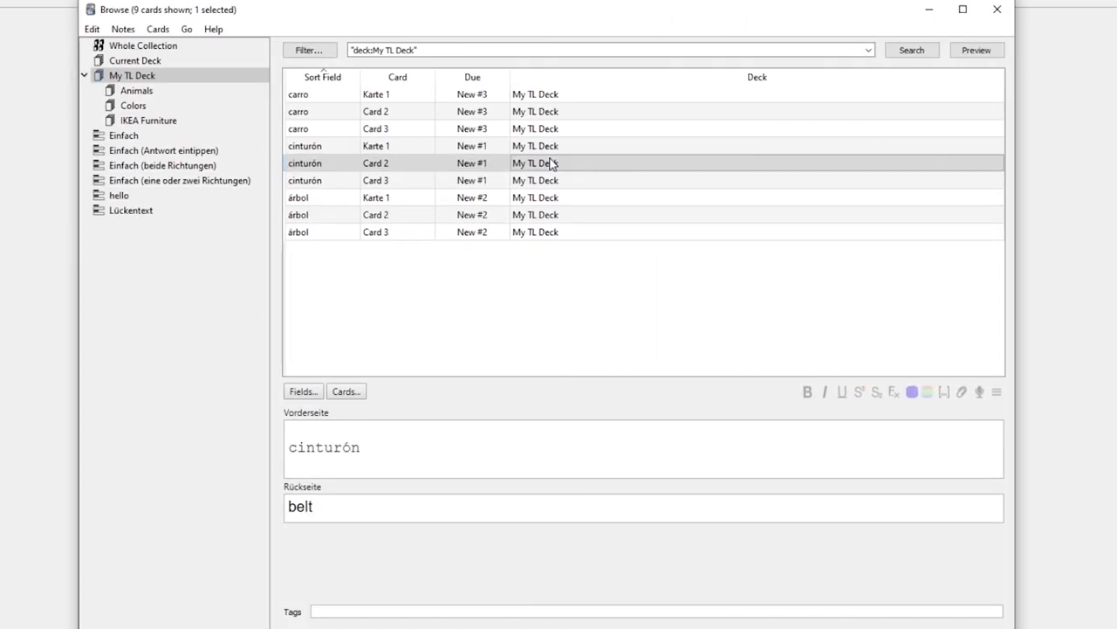
{"action": "key", "text": "ctrl+a"}
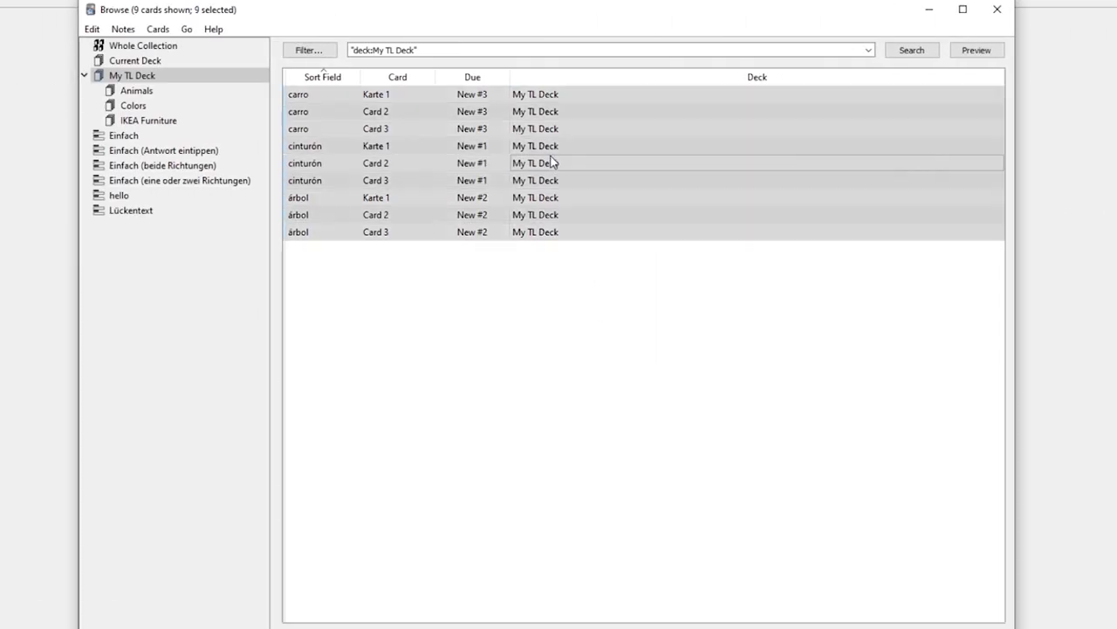
{"action": "right_click", "coordinate": [564, 129]}
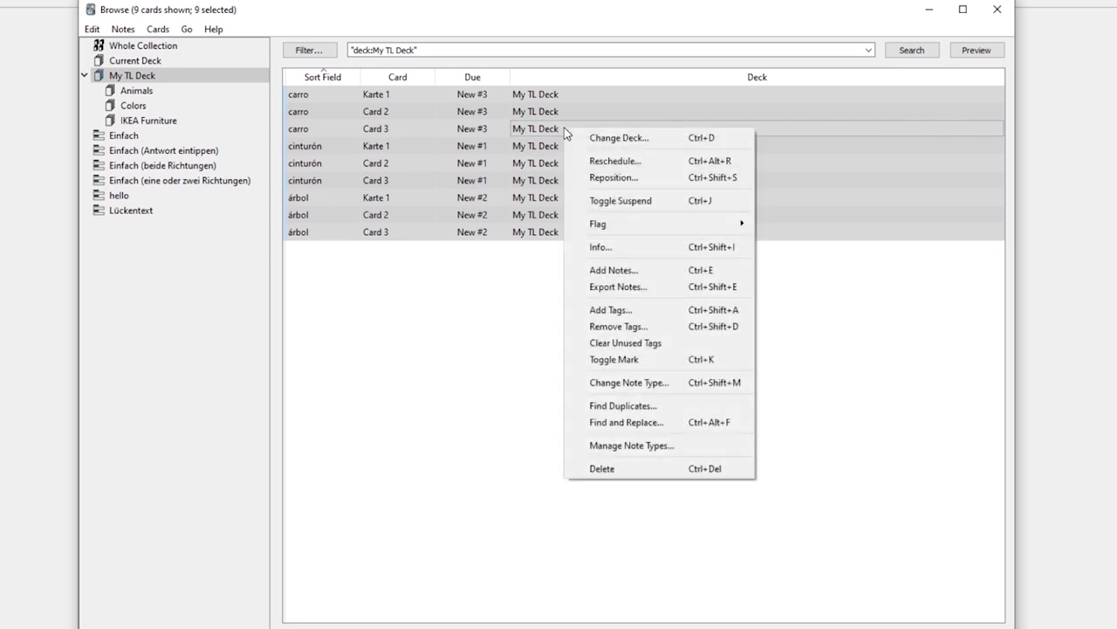
{"action": "left_click", "coordinate": [628, 141]}
{"action": "left_click", "coordinate": [463, 275]}
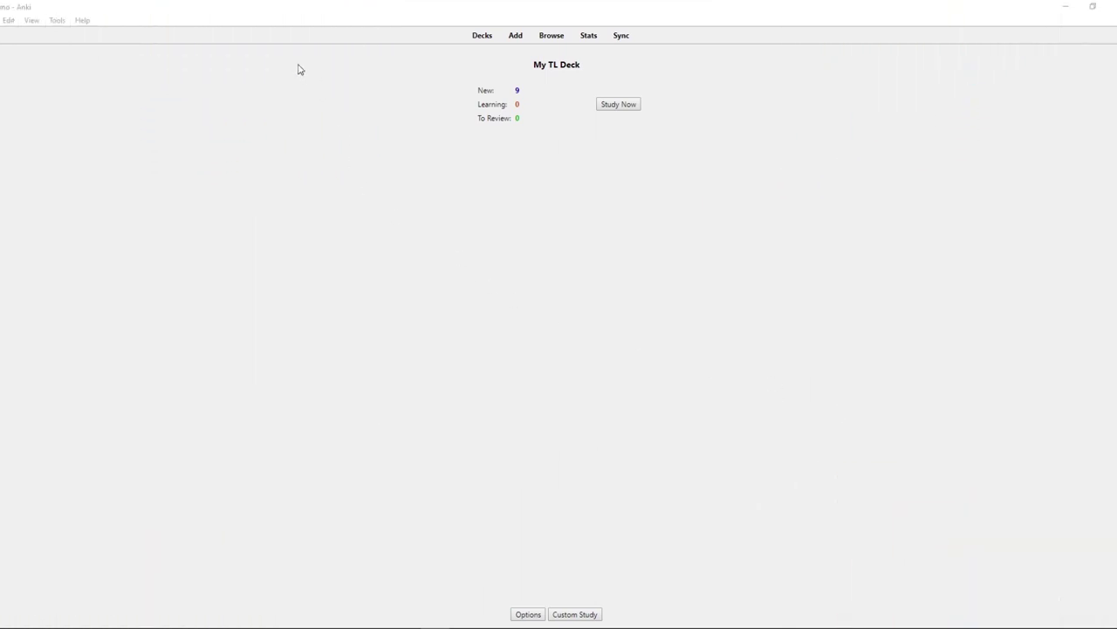
Check the scheduling preferences, then start reviewing and reveal the cinturón card's answer
{"action": "left_click", "coordinate": [60, 22]}
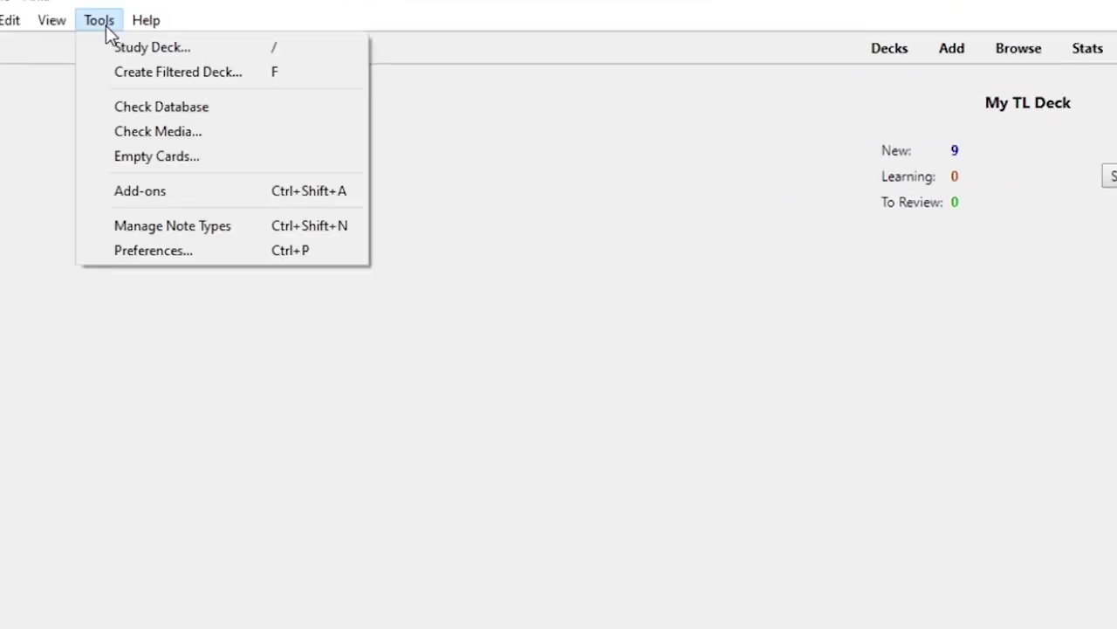
{"action": "left_click", "coordinate": [142, 249]}
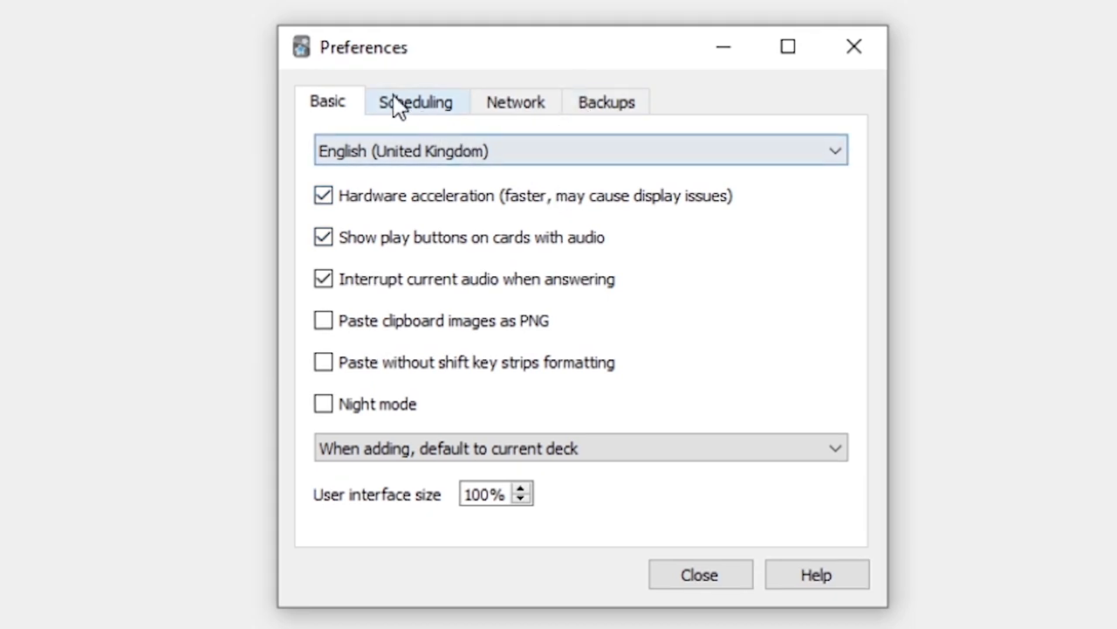
{"action": "left_click", "coordinate": [395, 104]}
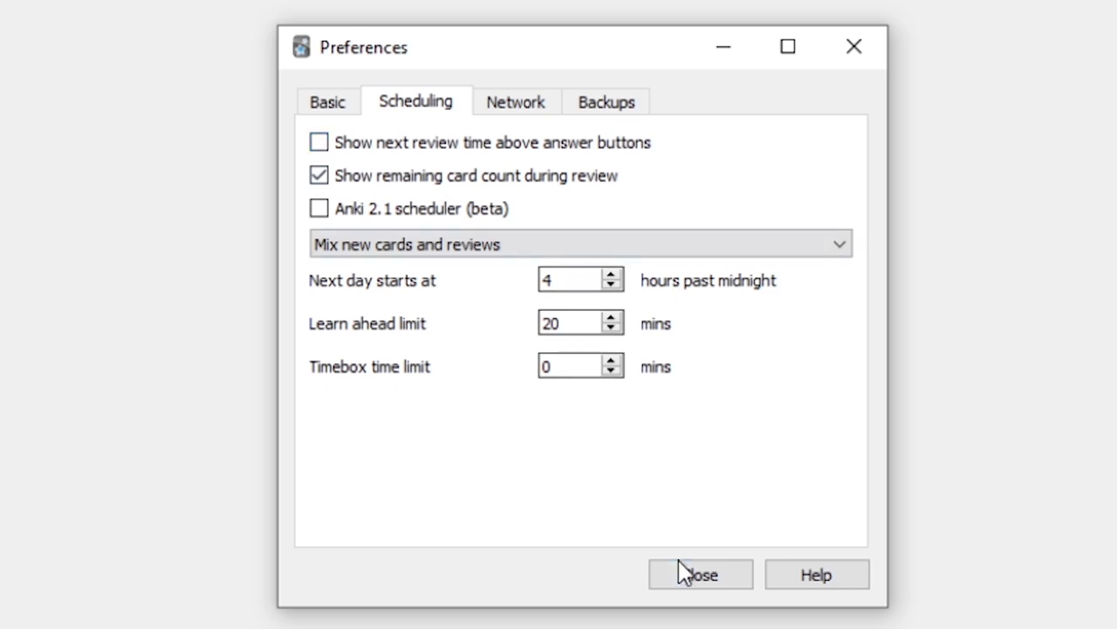
{"action": "left_click", "coordinate": [719, 569]}
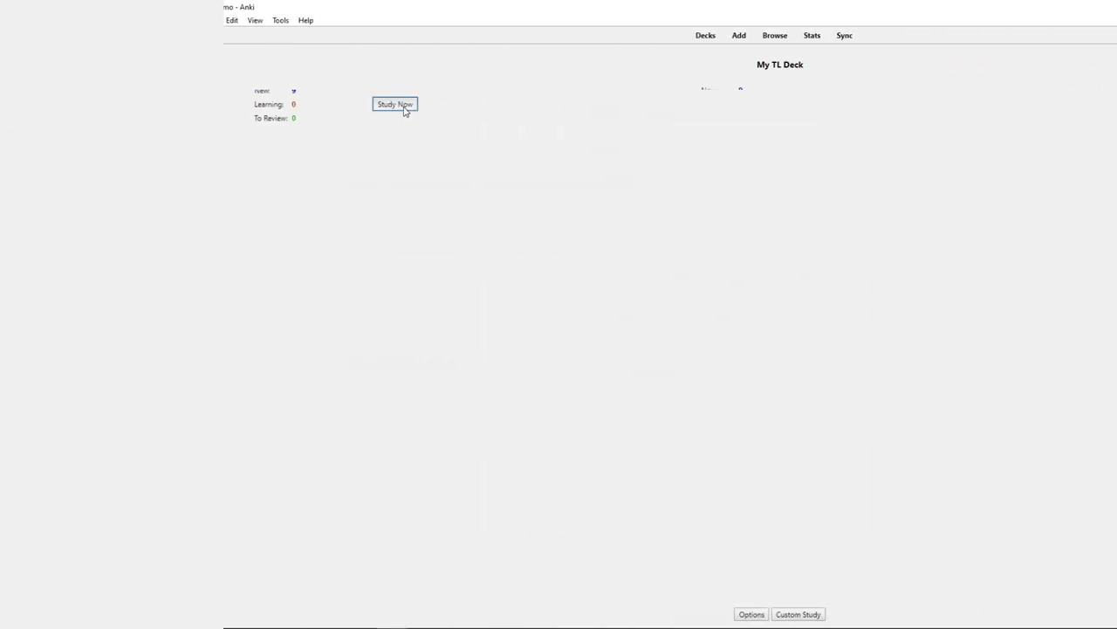
{"action": "left_click", "coordinate": [394, 105]}
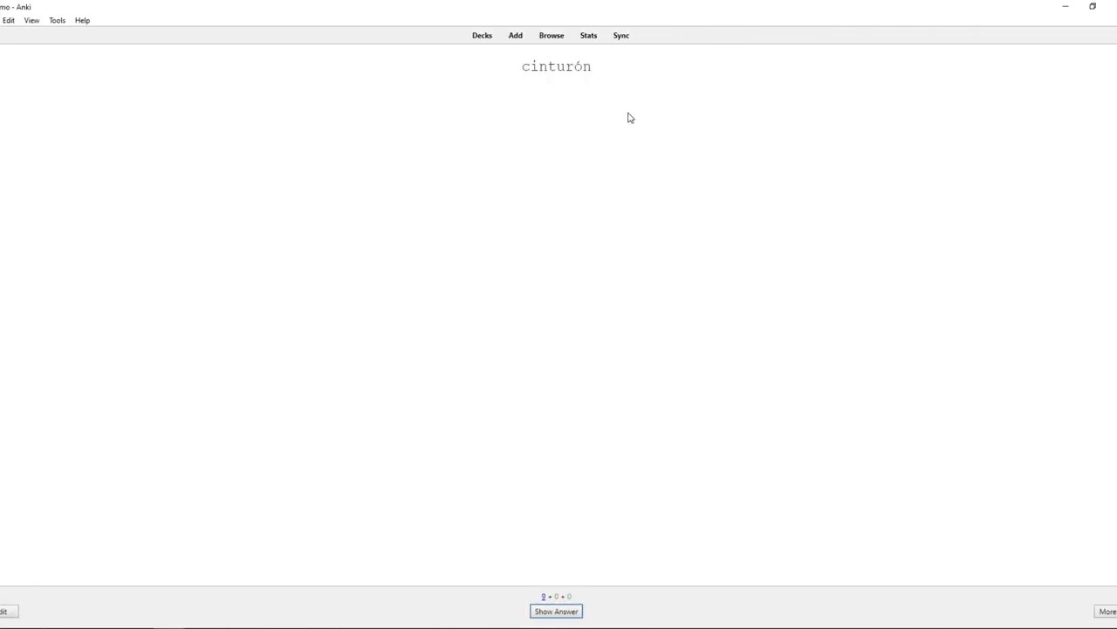
{"action": "left_click", "coordinate": [555, 611]}
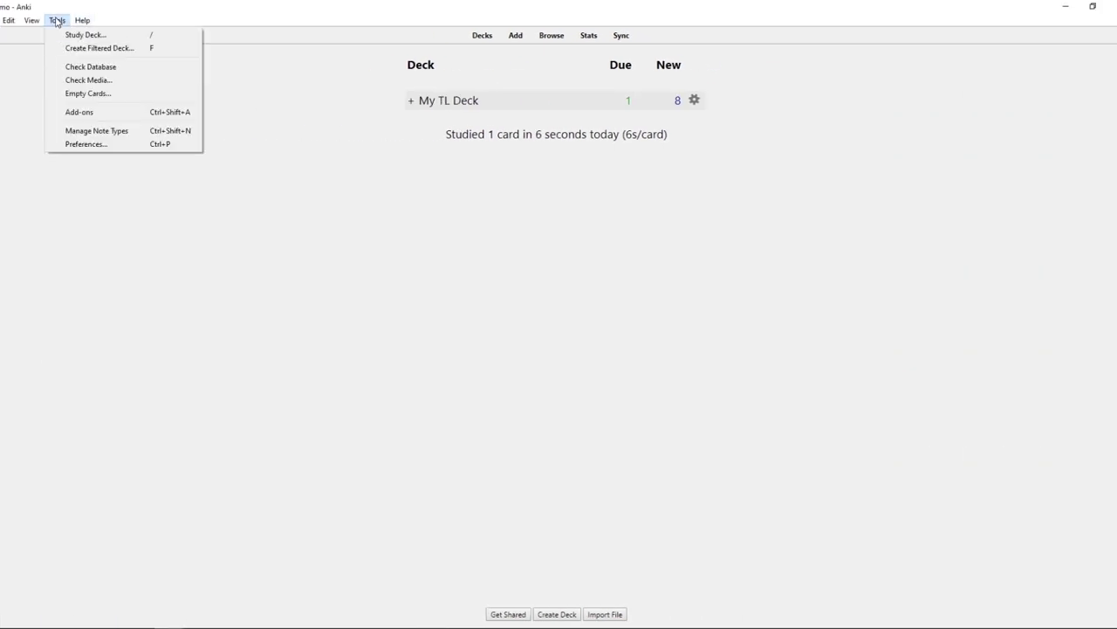
Check the network sync preferences, then start a sync with AnkiWeb
{"action": "key", "text": "ctrl+p"}
{"action": "left_click", "coordinate": [494, 112]}
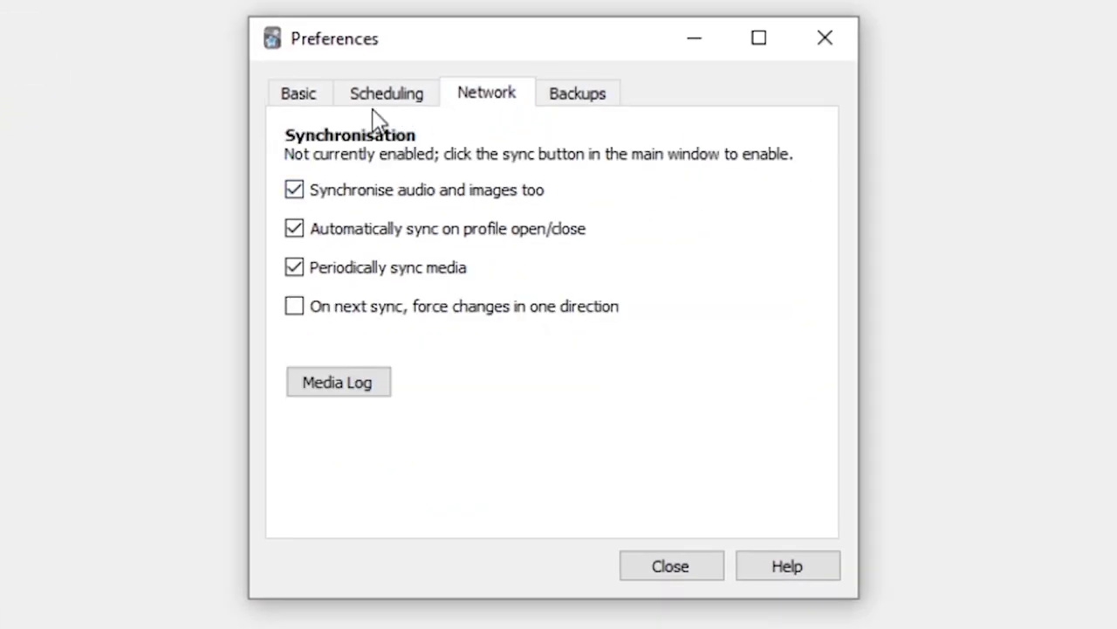
{"action": "left_click", "coordinate": [670, 566]}
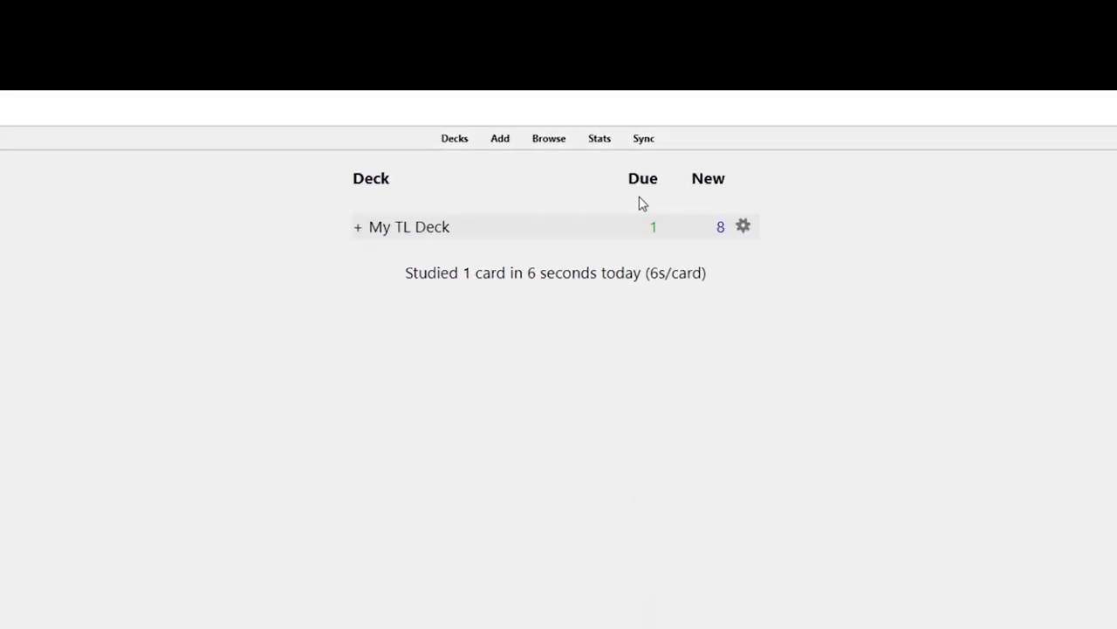
{"action": "left_click", "coordinate": [674, 66]}
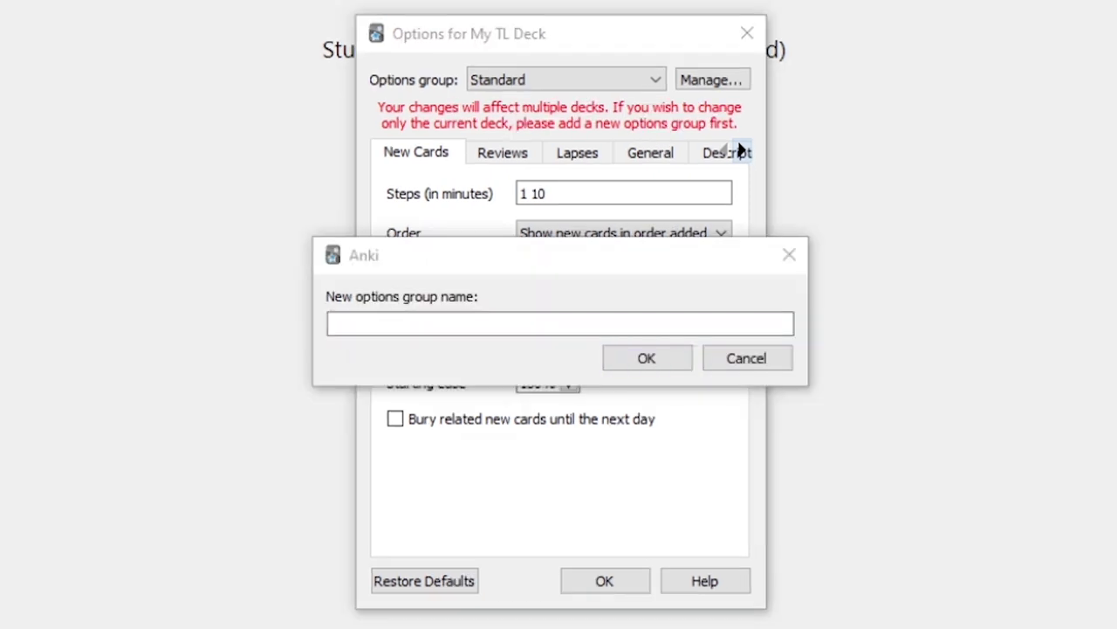
Name the new options group 'myOption' and confirm it
{"action": "left_click", "coordinate": [552, 330]}
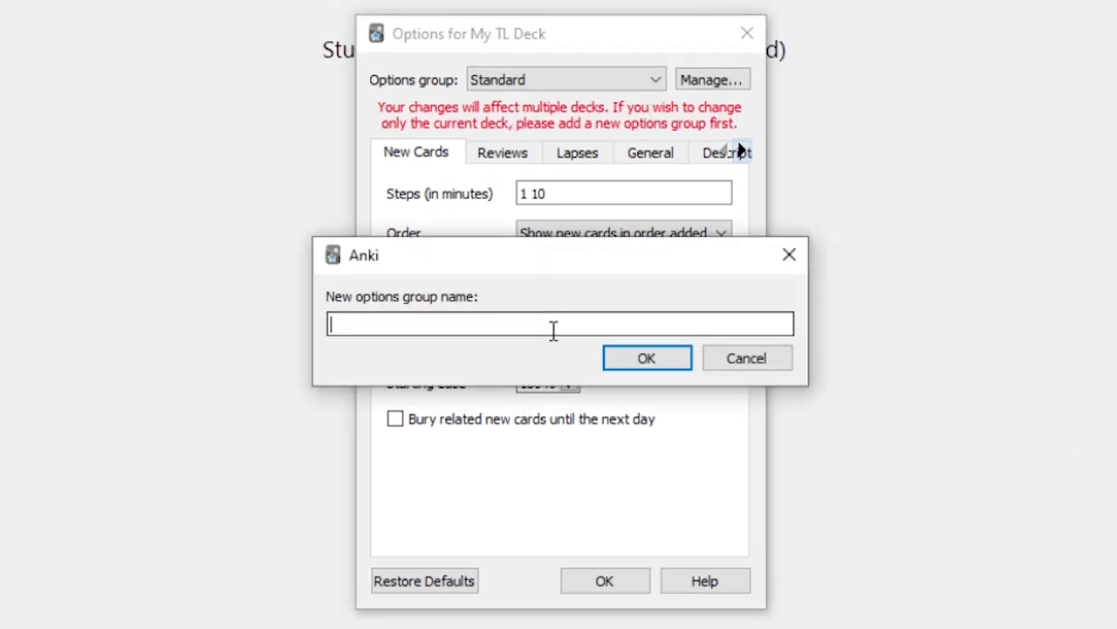
{"action": "type", "text": "myOption"}
{"action": "key", "text": "Return"}
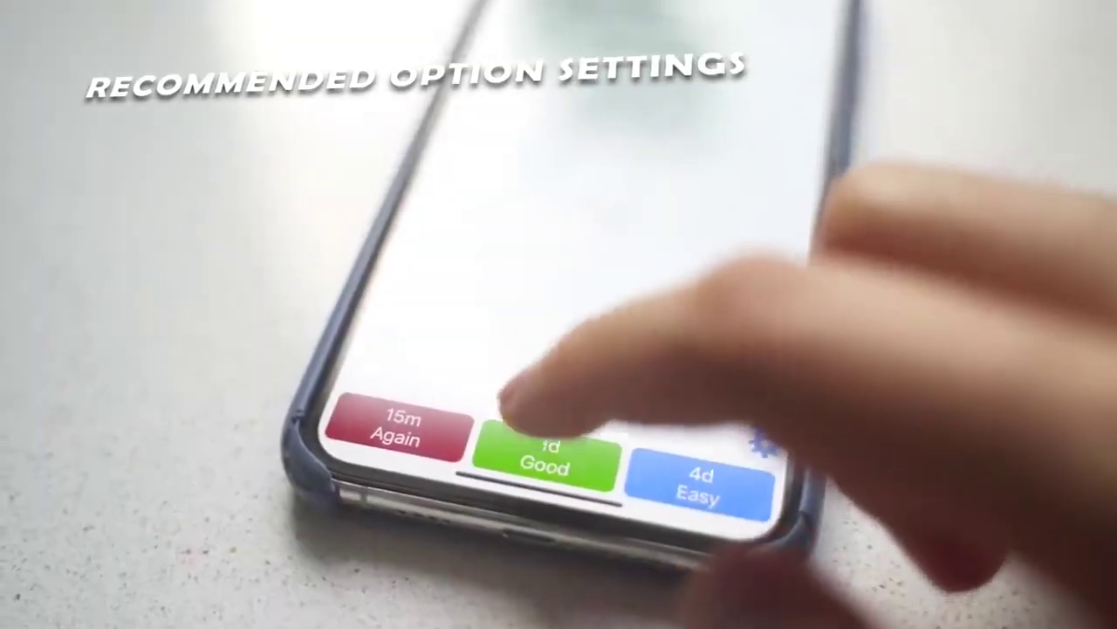
{"action": "left_click", "coordinate": [546, 454]}
{"action": "left_click", "coordinate": [760, 209]}
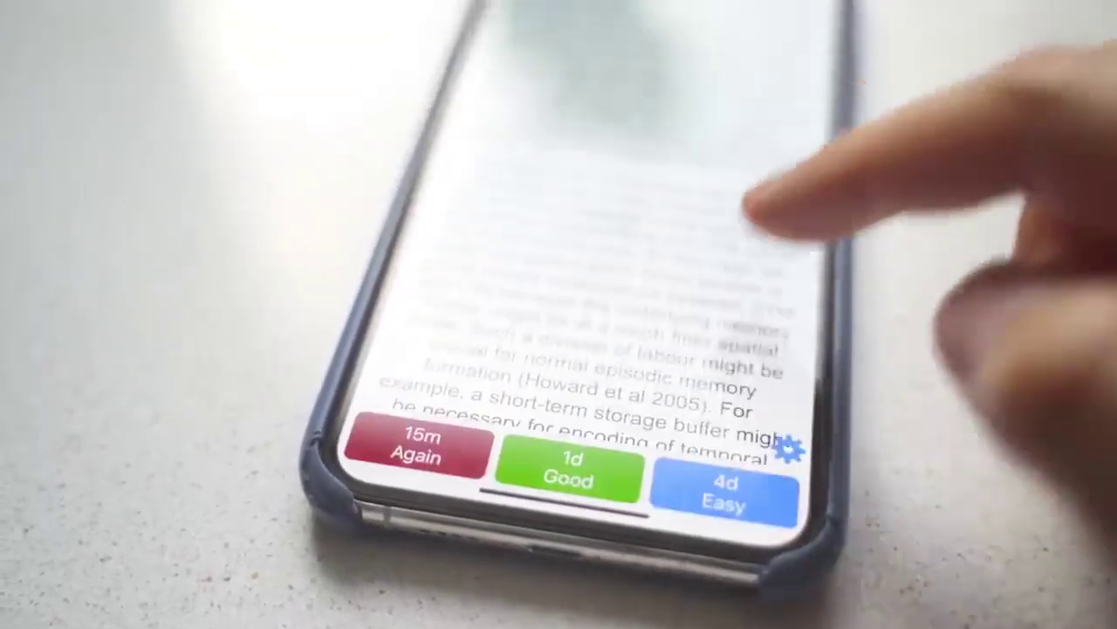
{"action": "scroll", "coordinate": [593, 315], "scroll_direction": "down", "scroll_amount": 5}
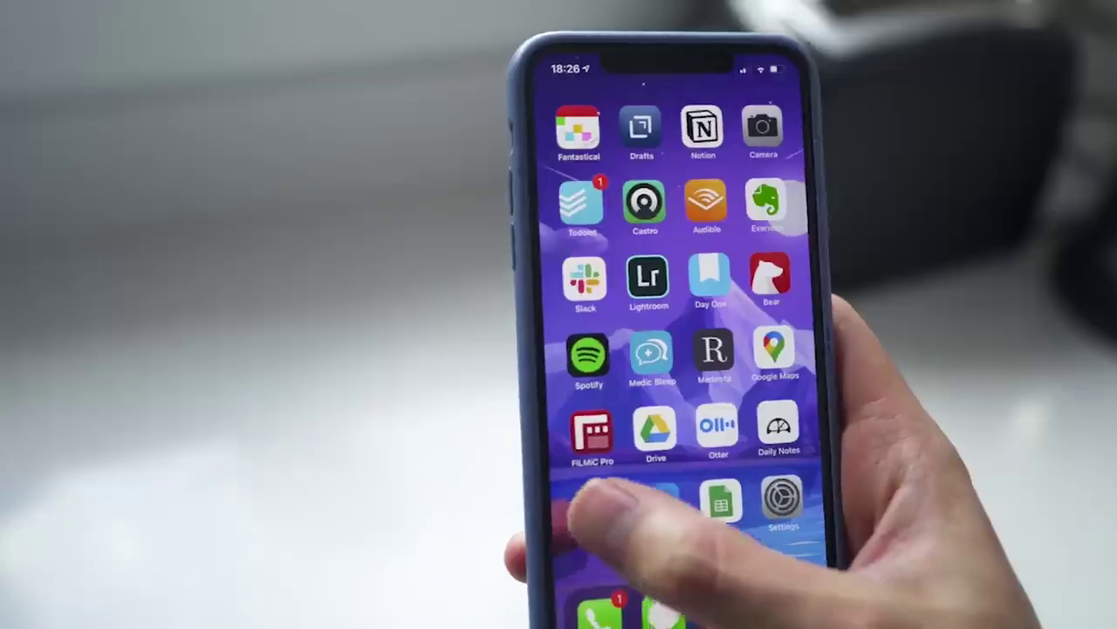
{"action": "left_click", "coordinate": [651, 502]}
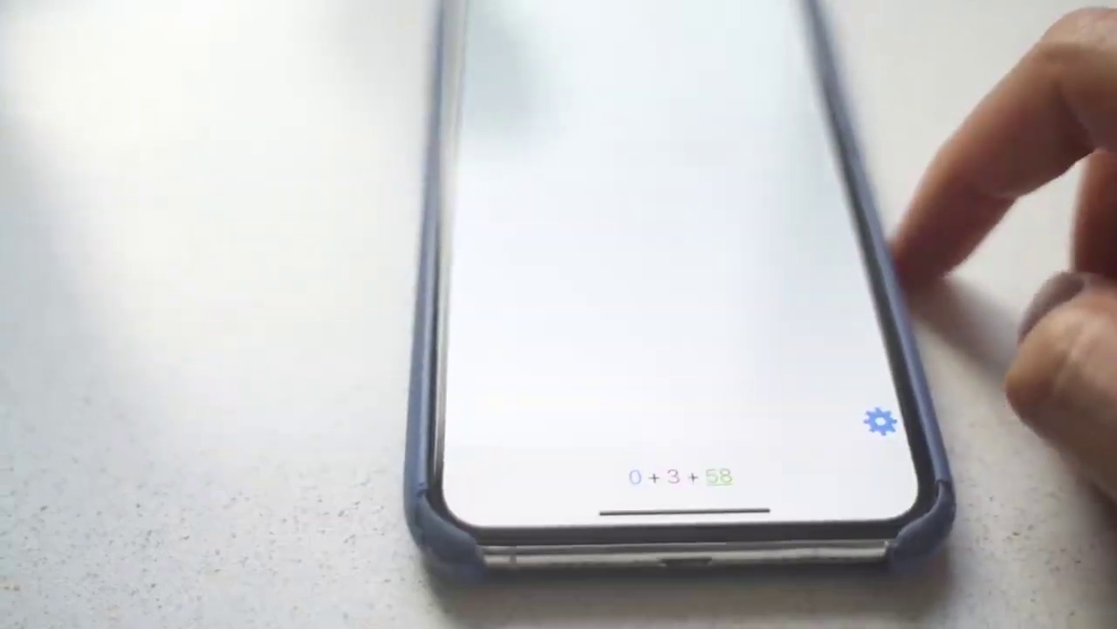
{"action": "left_click", "coordinate": [777, 70]}
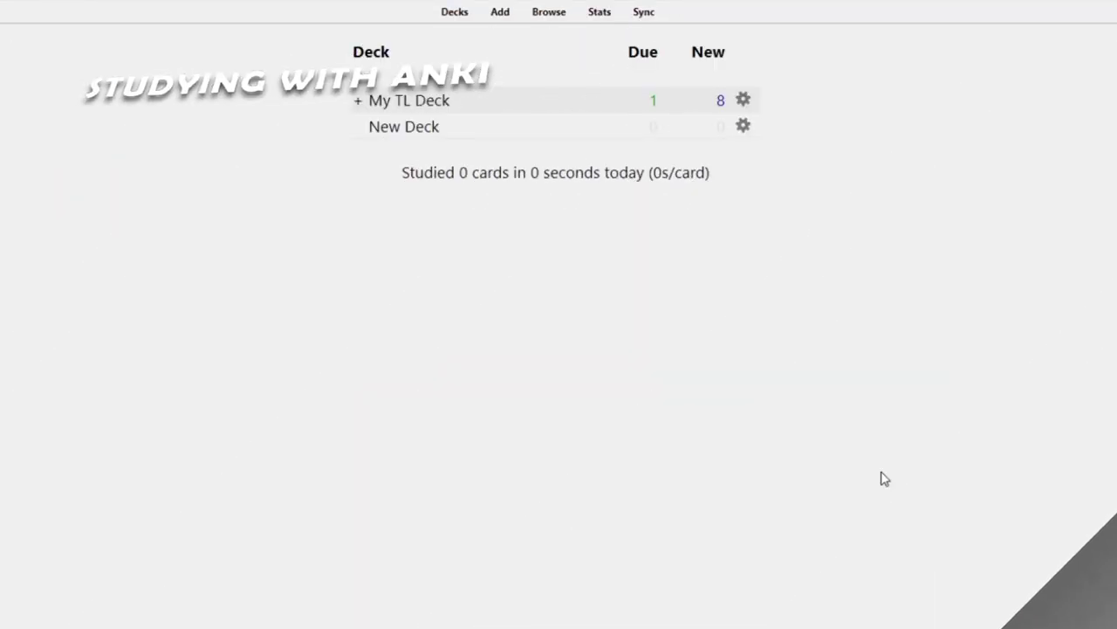
Open My TL Deck and reveal the answer to the belt card
{"action": "left_click", "coordinate": [440, 102]}
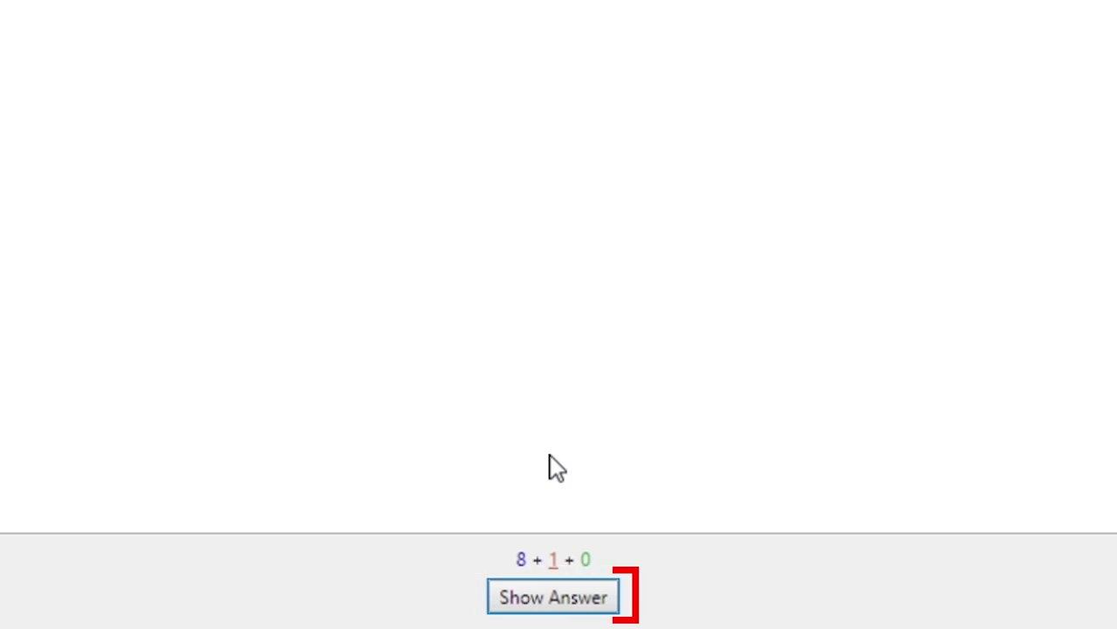
{"action": "left_click", "coordinate": [553, 598]}
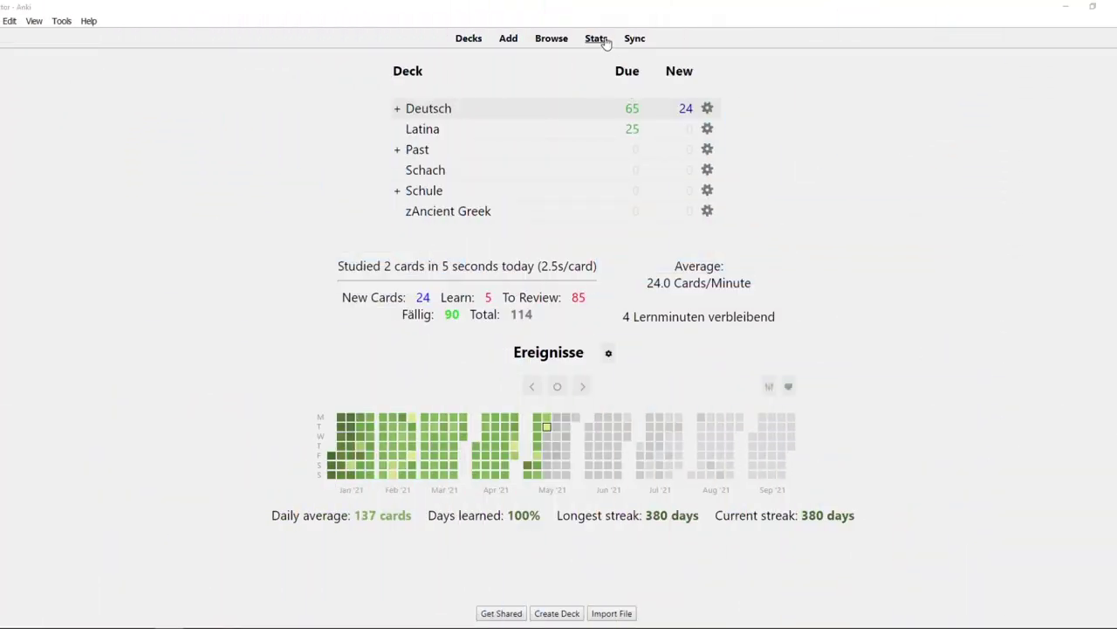
Open the deck's Statistics window, centre it, and scroll down to the Answer Buttons chart
{"action": "key", "text": "t"}
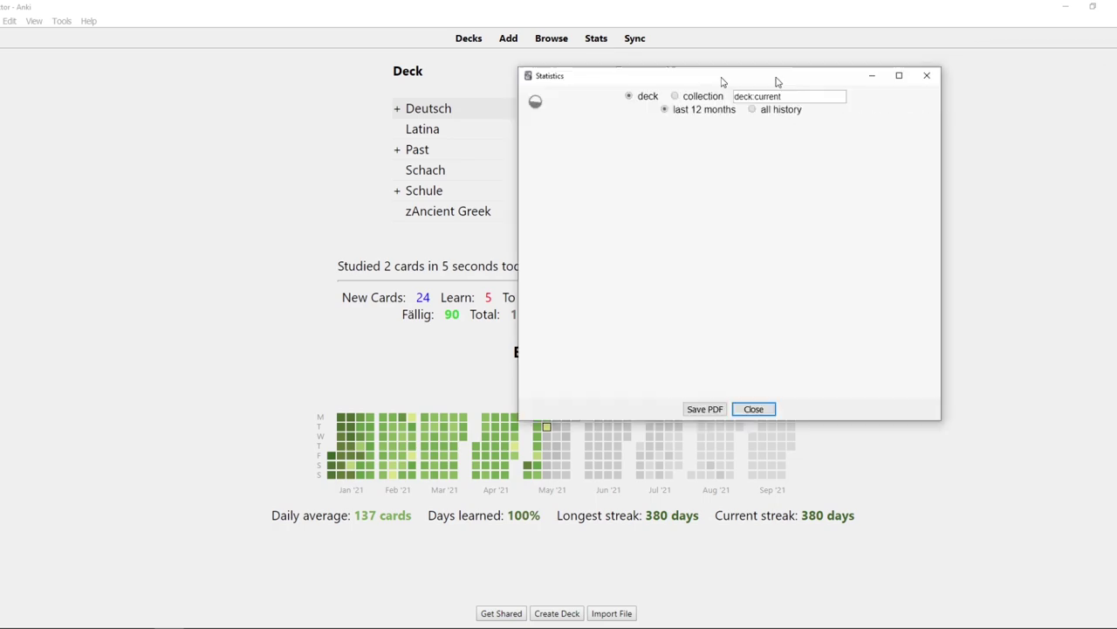
{"action": "left_click_drag", "start_coordinate": [778, 80], "coordinate": [589, 130]}
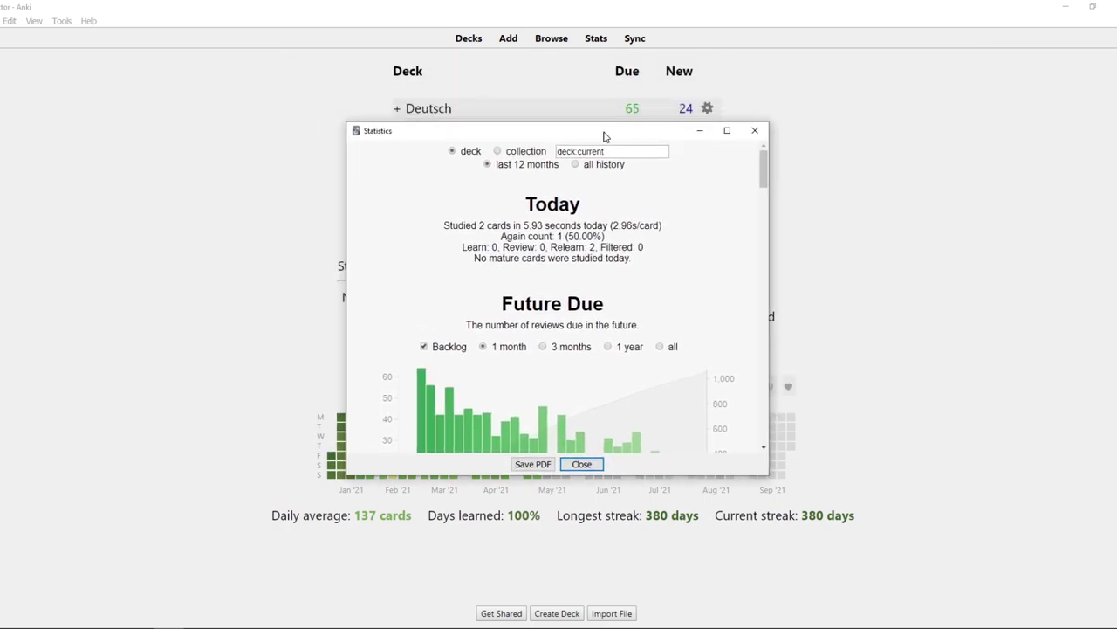
{"action": "scroll", "coordinate": [550, 232], "scroll_direction": "down", "scroll_amount": 10}
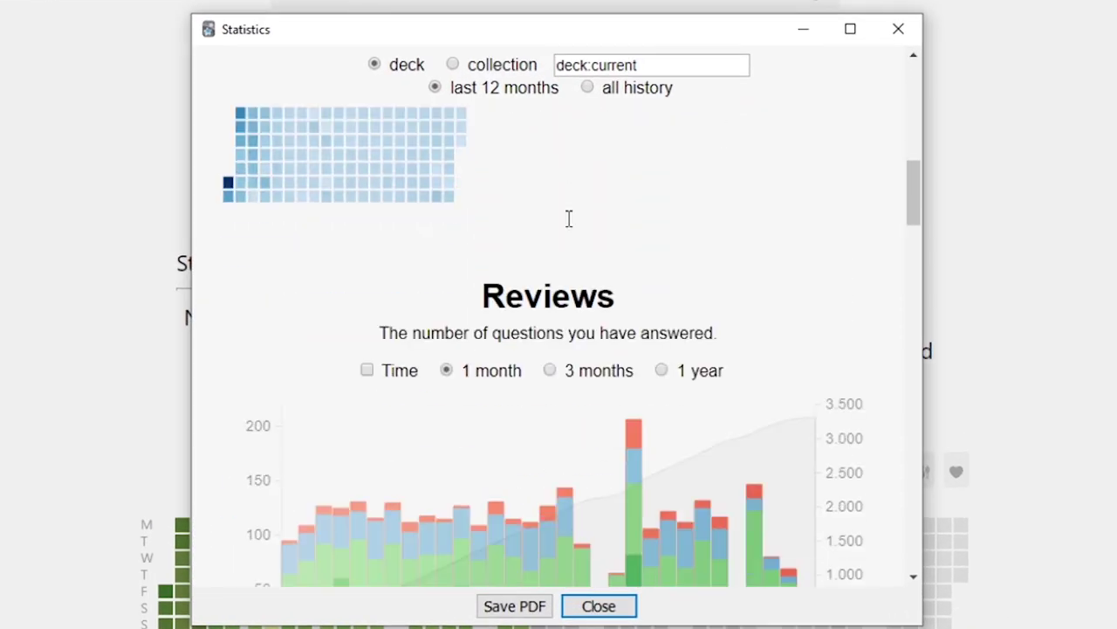
{"action": "scroll", "coordinate": [568, 218], "scroll_direction": "down", "scroll_amount": 20}
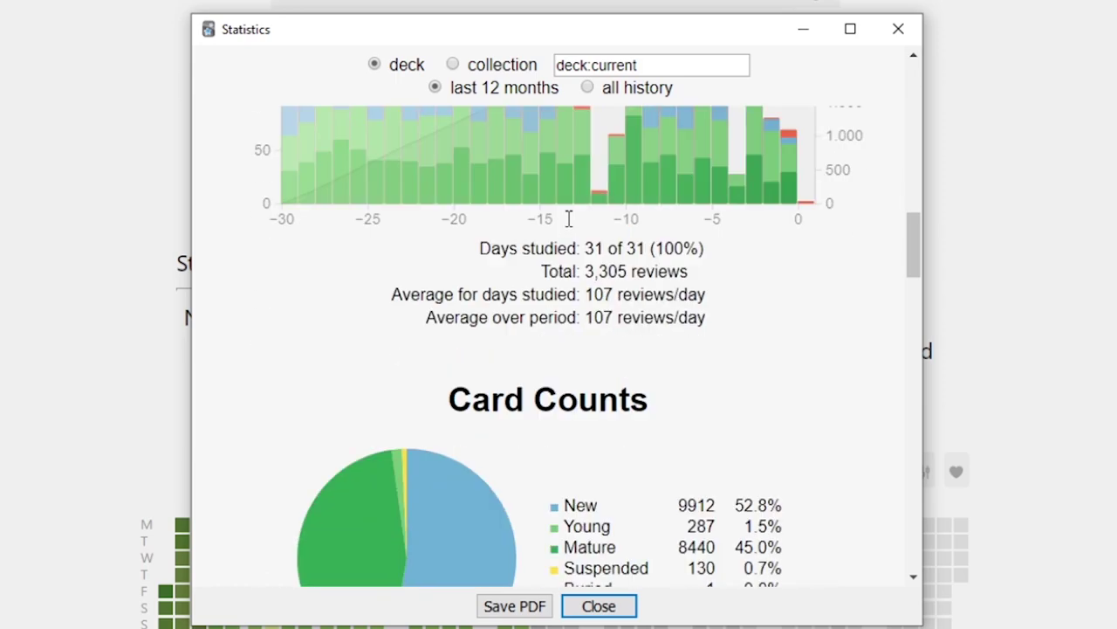
{"action": "scroll", "coordinate": [569, 224], "scroll_direction": "down", "scroll_amount": 15}
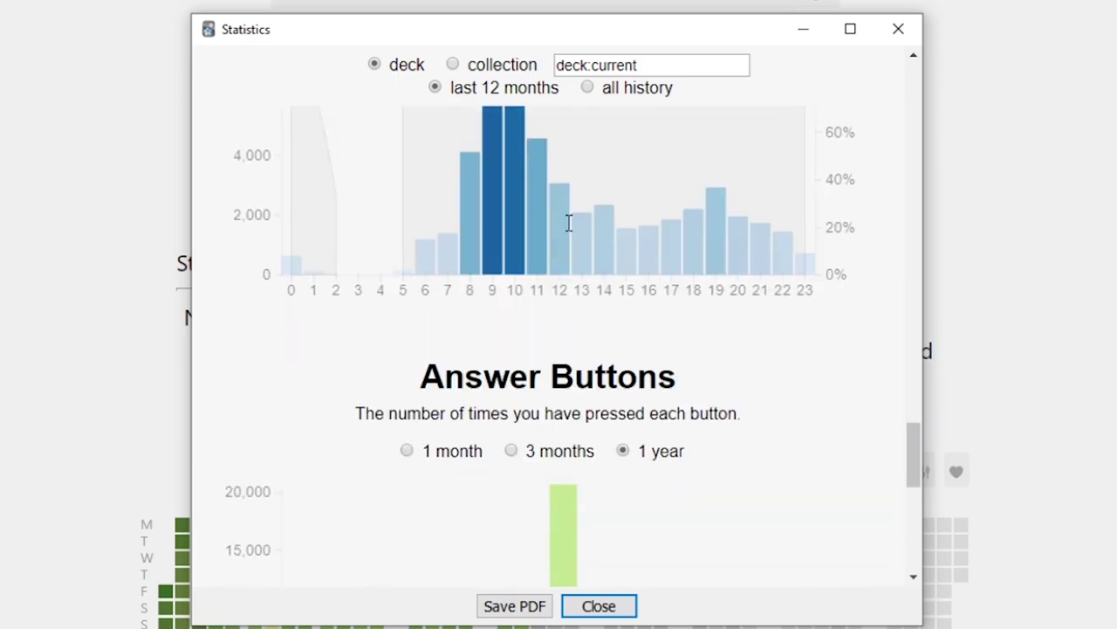